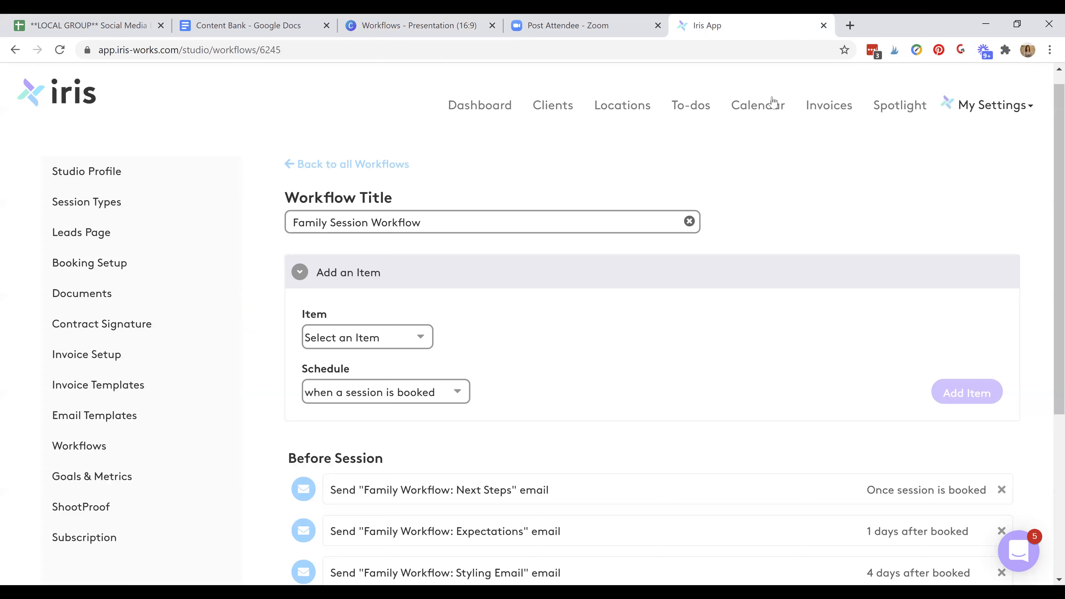
Leave the workflow editor and open the list of all studio workflows.
scroll(1048, 159, down, 3)
scroll(1047, 159, up, 2)
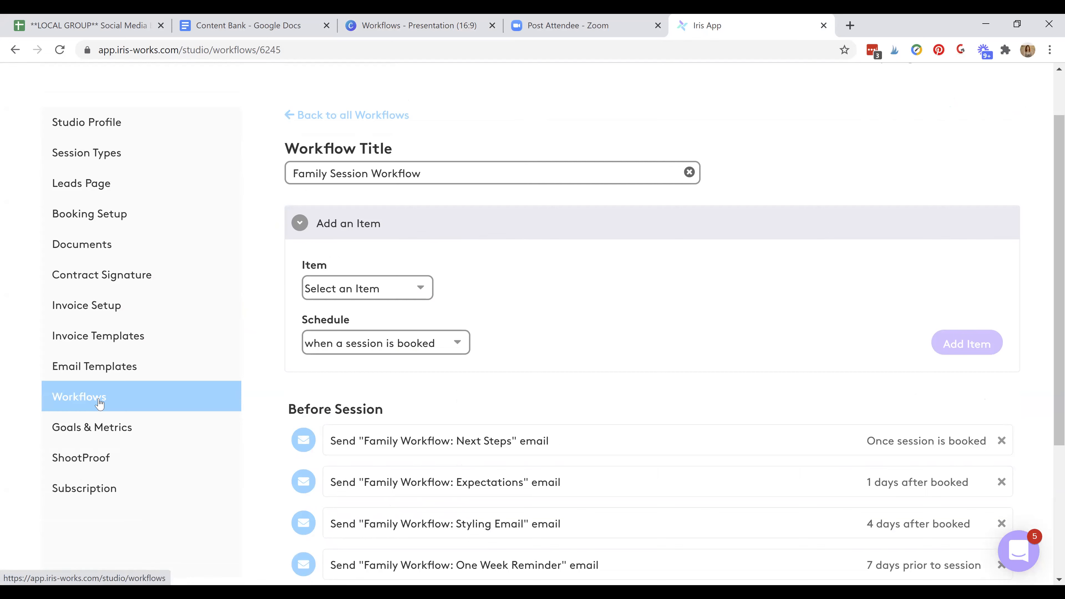
click(117, 403)
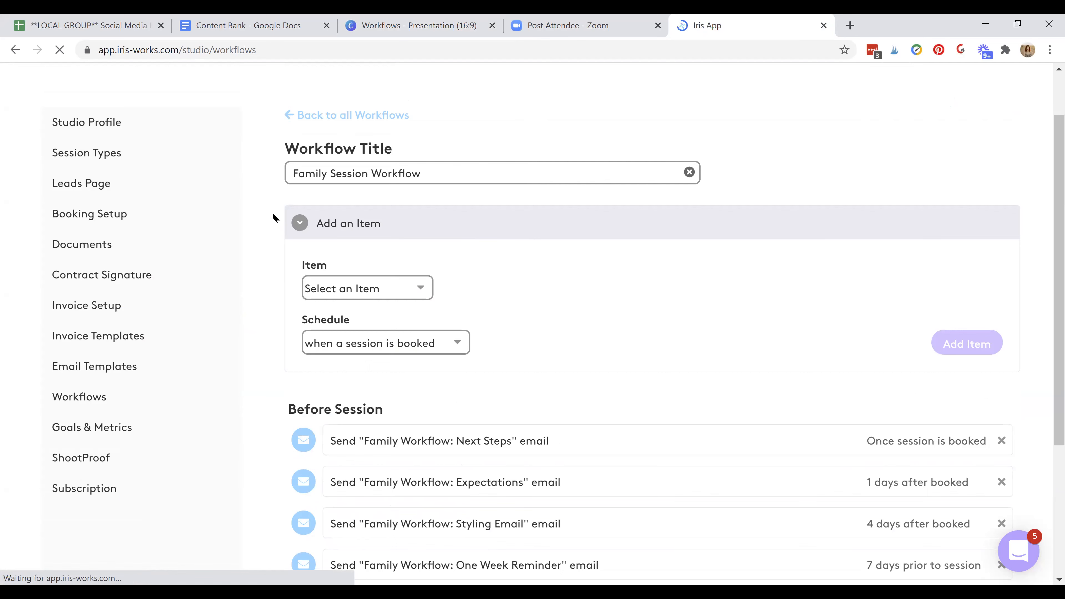
scroll(1048, 247, down, 2)
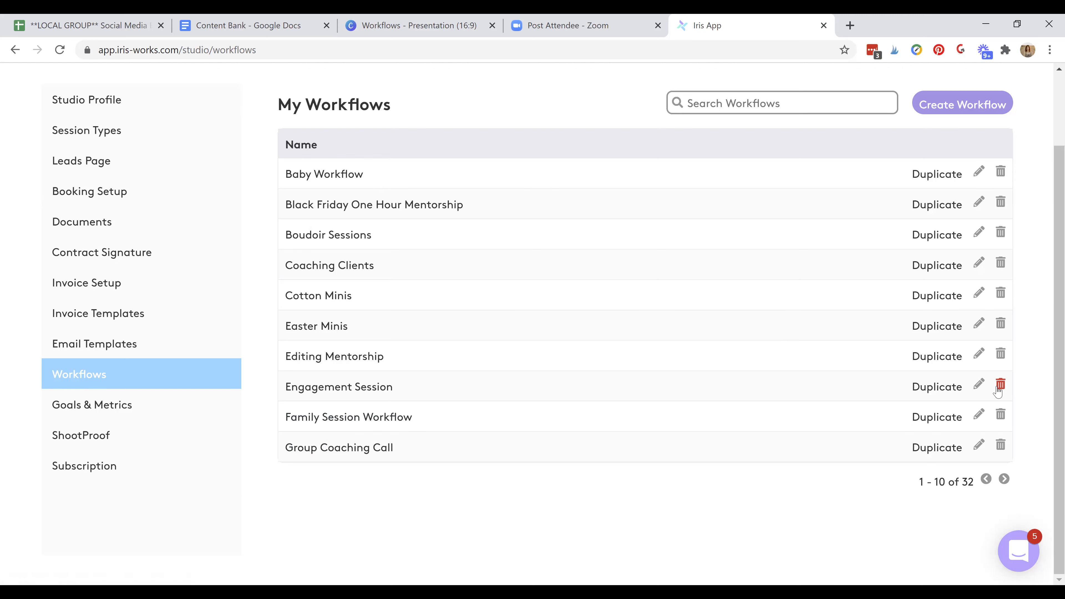
Open the Family Session Workflow for editing and review its scheduled before-session and after-session items.
click(980, 418)
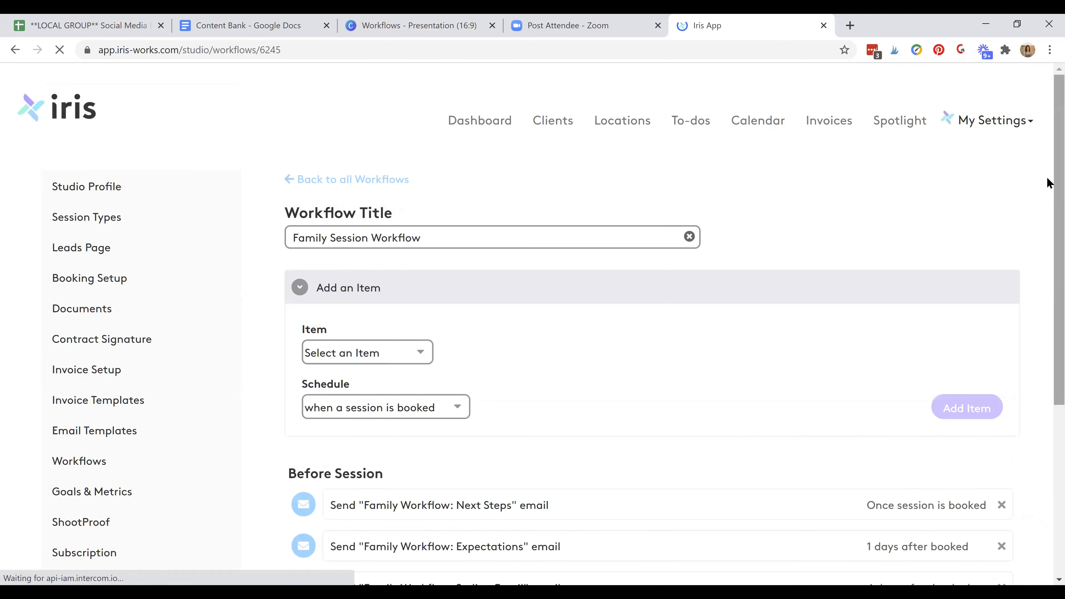
scroll(1048, 181, down, 6)
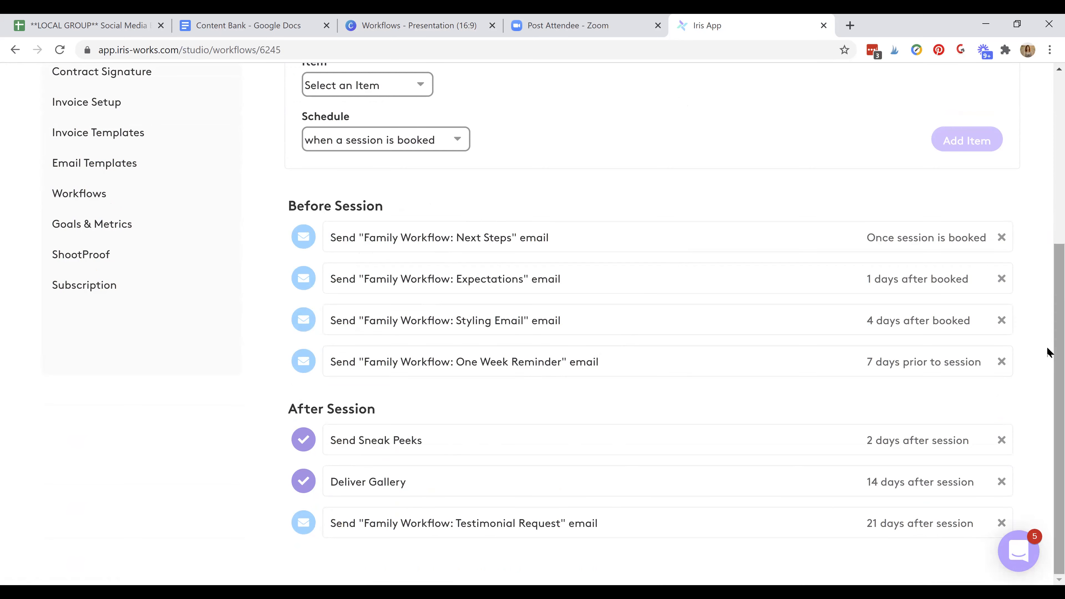
scroll(1048, 364, up, 1)
scroll(1048, 364, down, 1)
drag(1054, 327, 1054, 200)
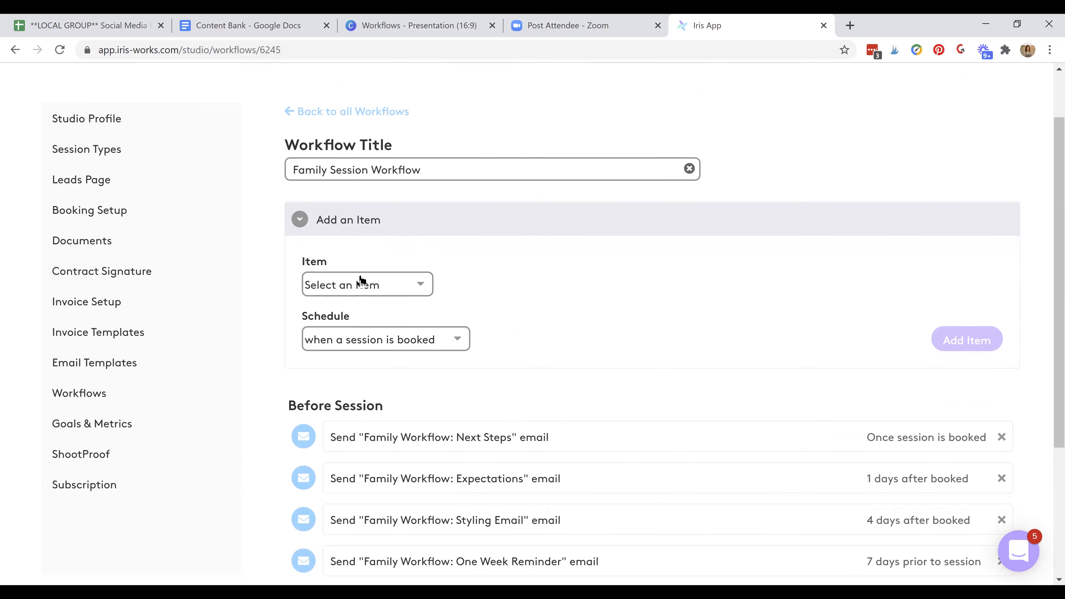
Set up a new workflow item that sends the "Baby Next Steps" email template when a session is booked.
click(380, 290)
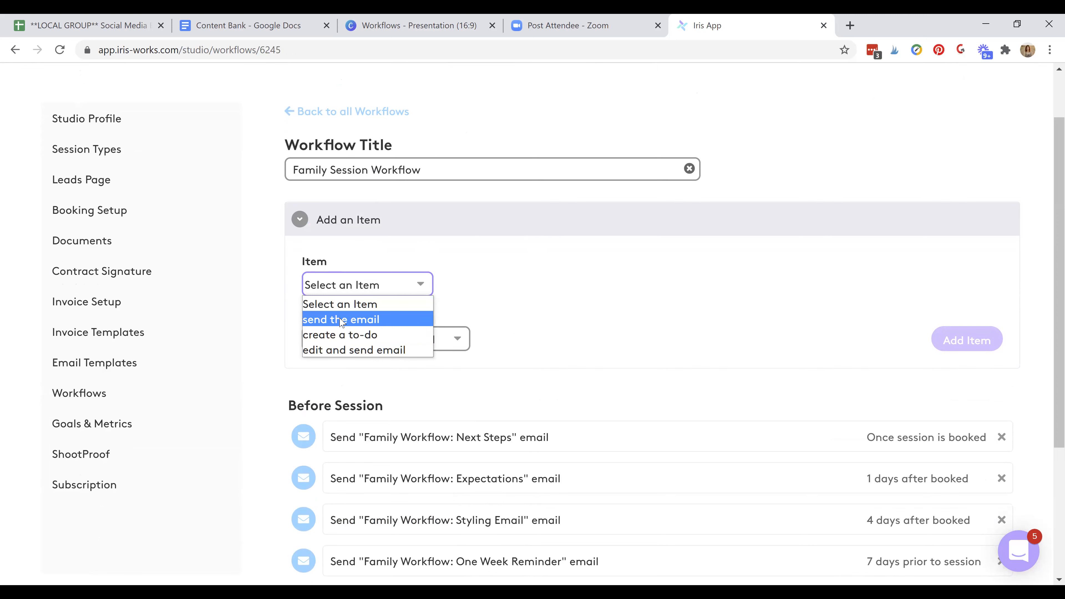
click(334, 324)
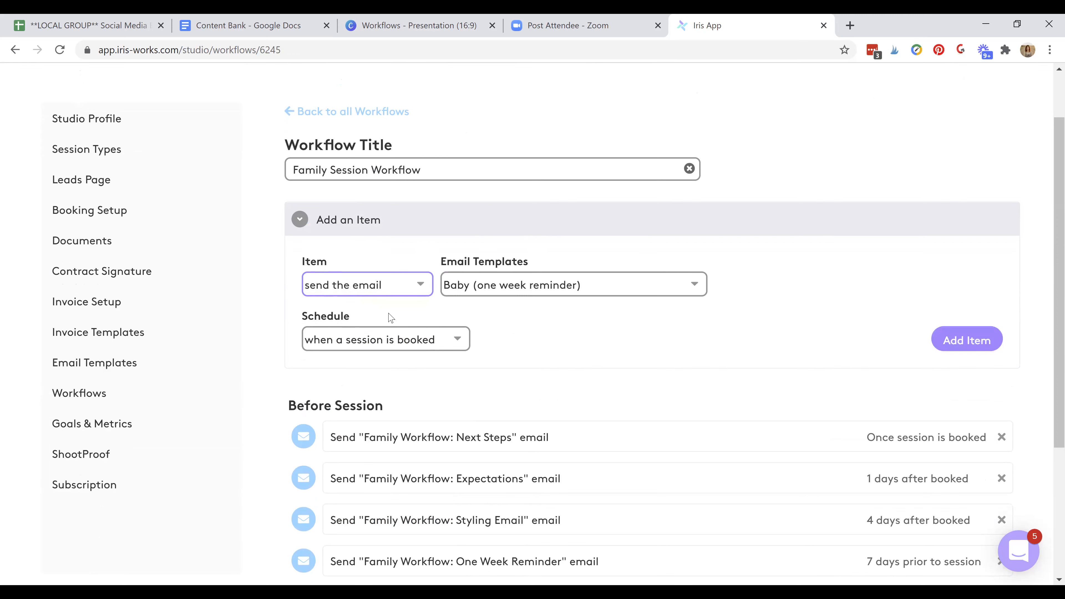
click(636, 288)
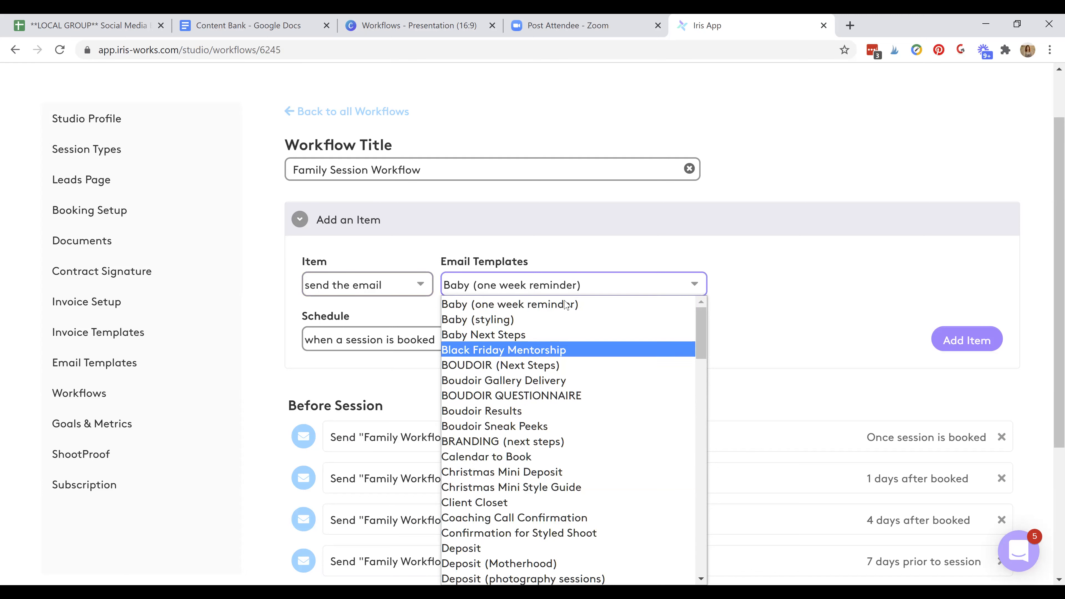
drag(705, 320, 704, 316)
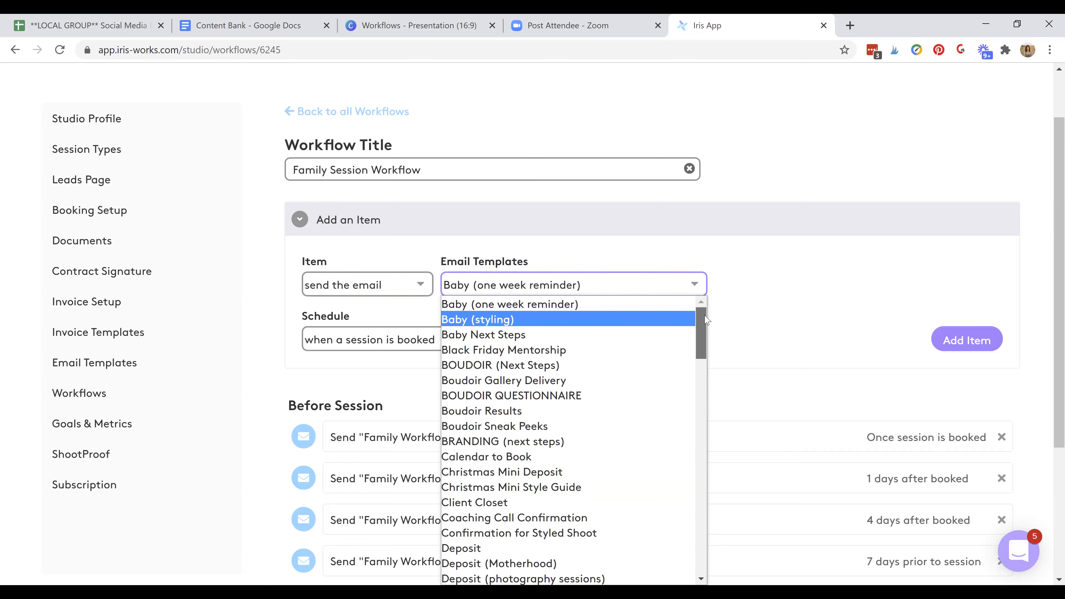
click(534, 335)
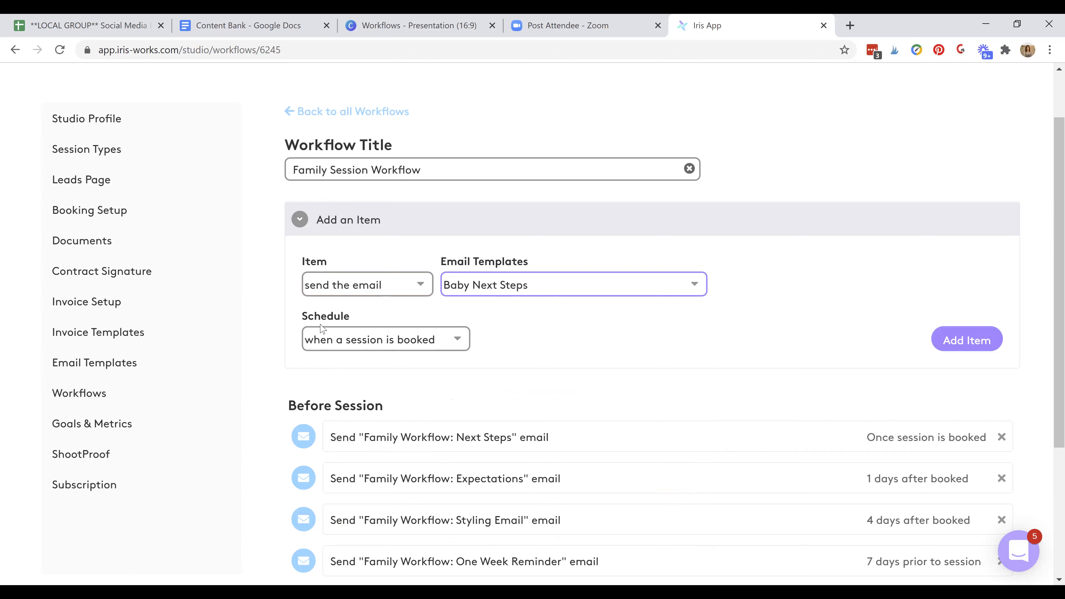
click(376, 340)
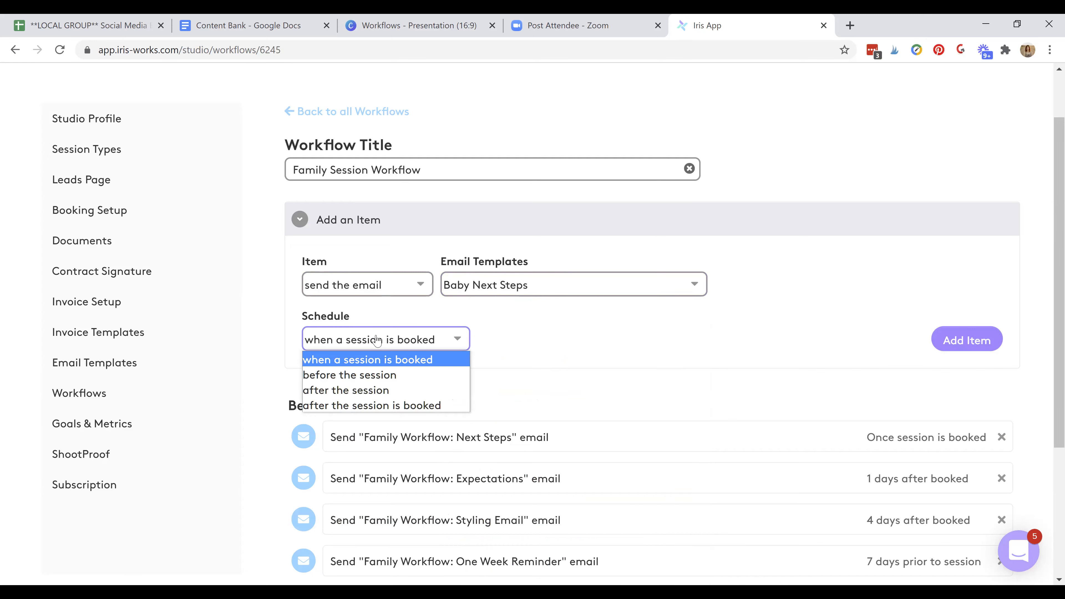
click(394, 359)
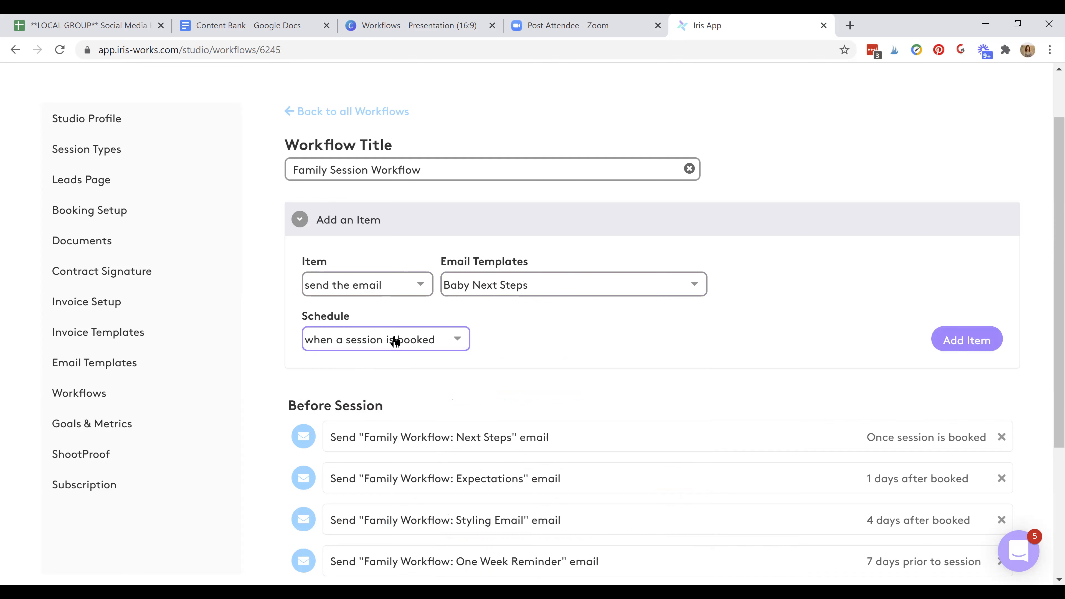
Change the new item to create a to-do with the description "Send Sneak Peeks".
click(365, 289)
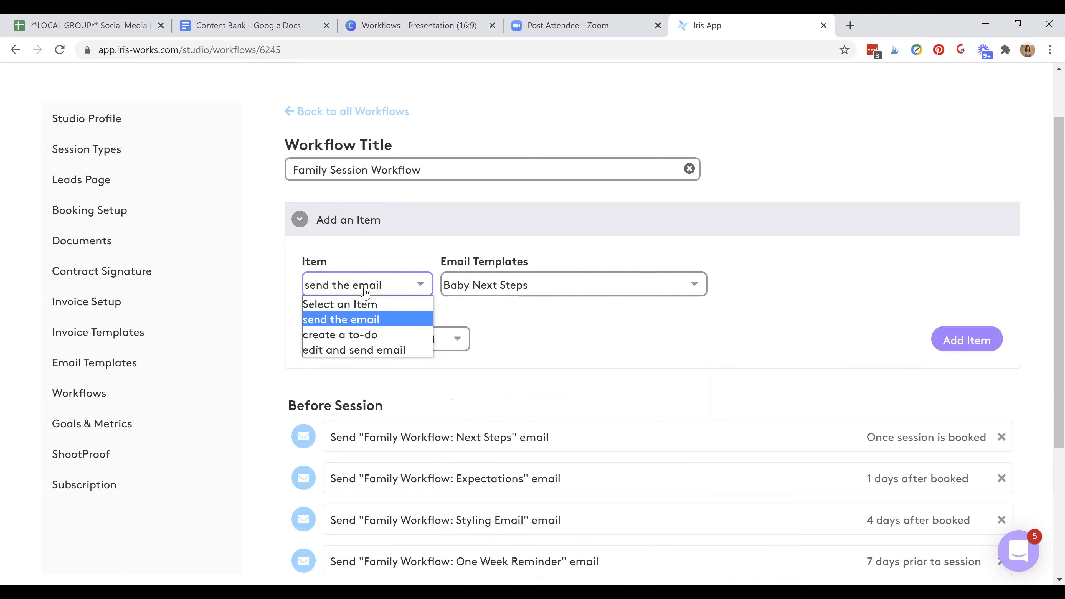
click(373, 322)
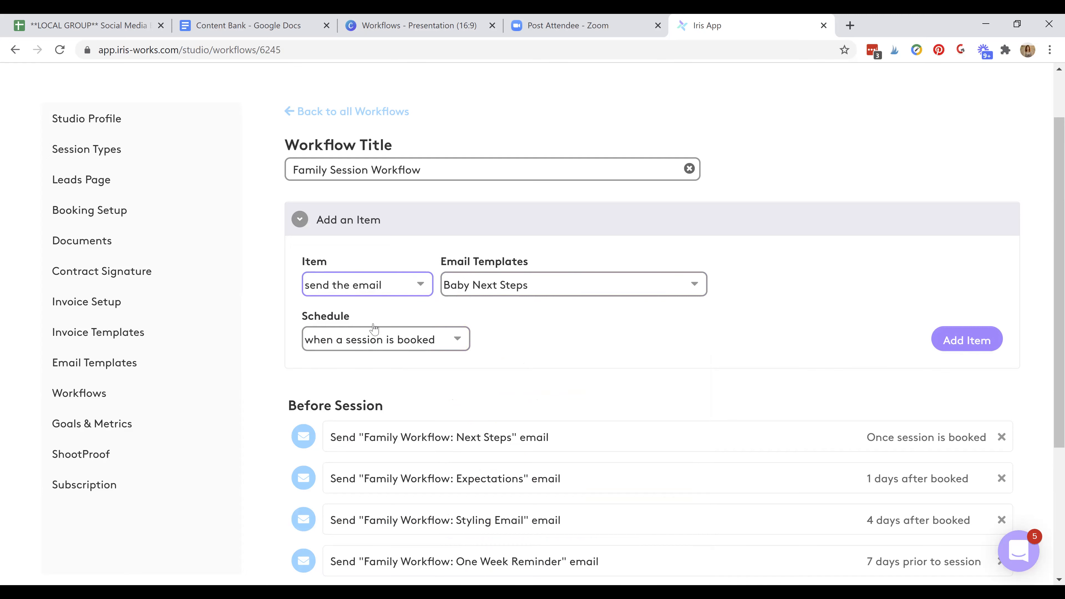
click(527, 284)
text(Send SneakPe)
key(BackSpace)
key(BackSpace)
text(Peeks)
Schedule the "Send Sneak Peeks" to-do for 2 days after the session.
click(379, 345)
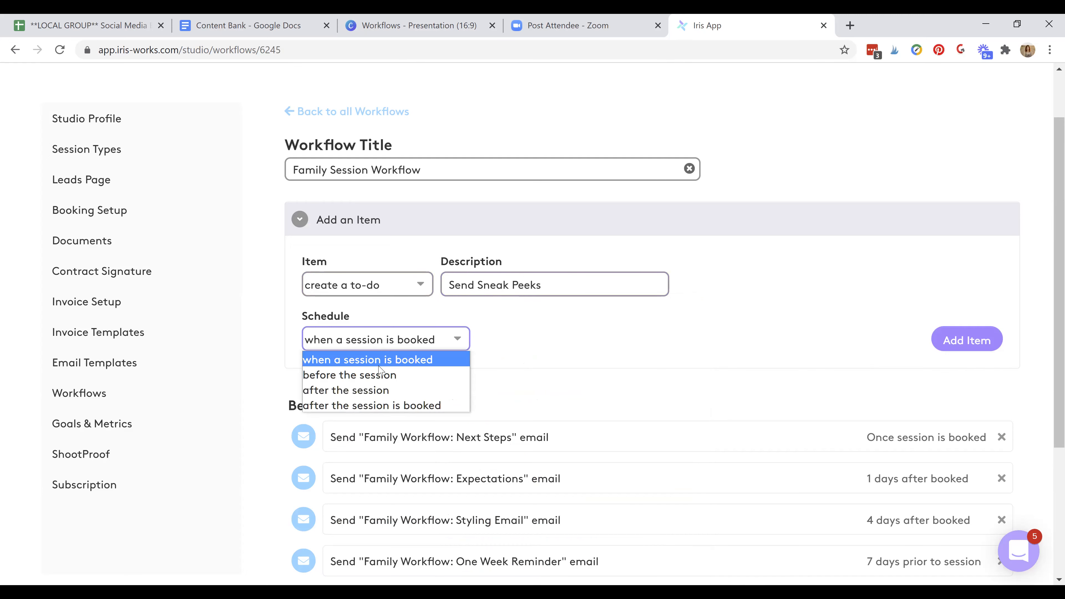
click(379, 394)
double_click(508, 343)
text(2)
click(540, 346)
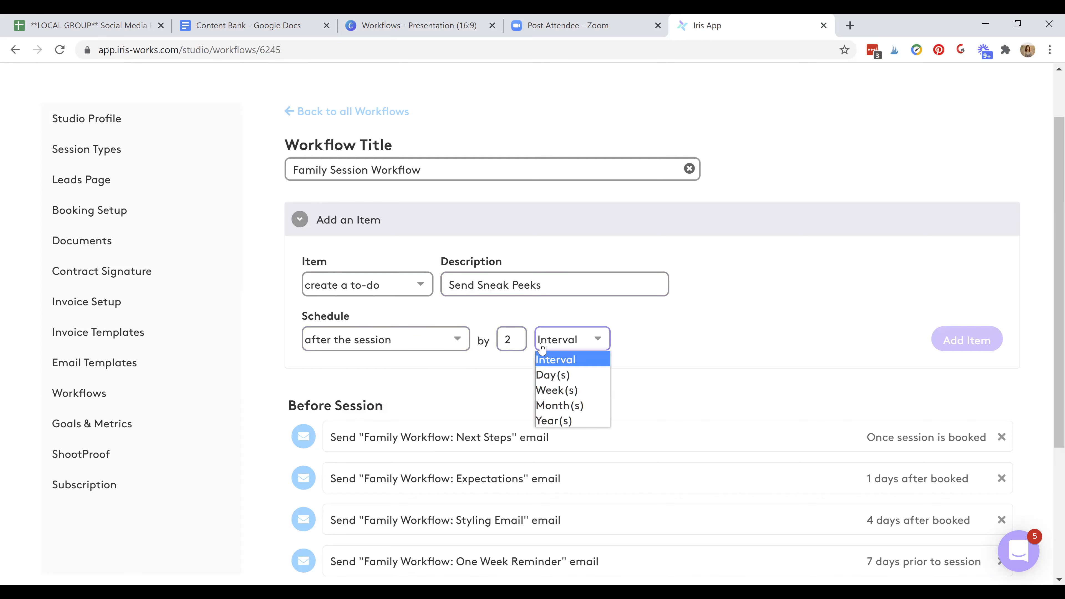
click(551, 376)
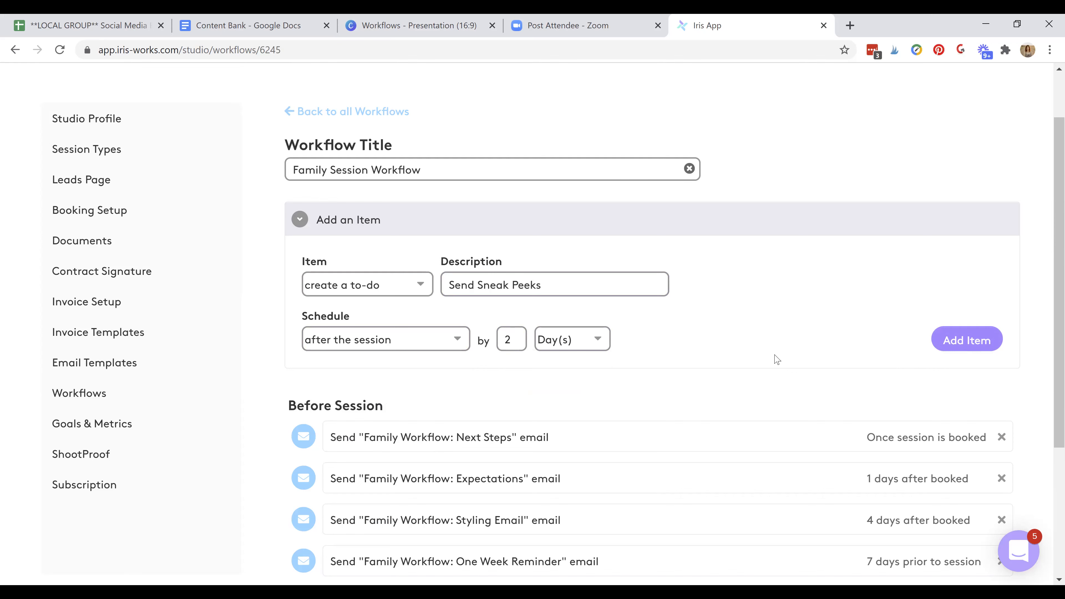
scroll(1046, 181, up, 2)
scroll(1047, 185, down, 1)
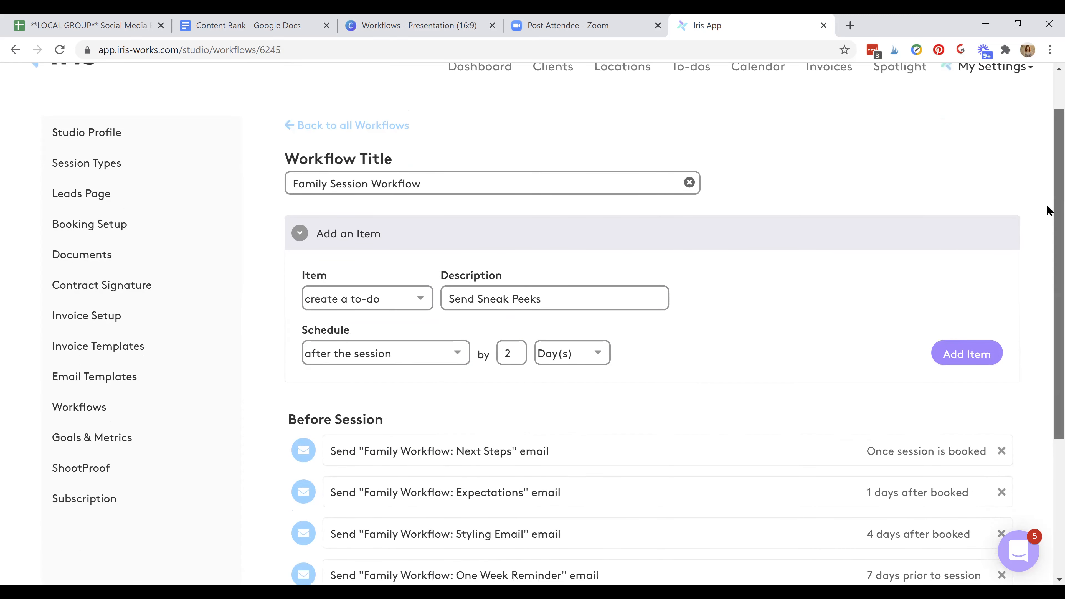